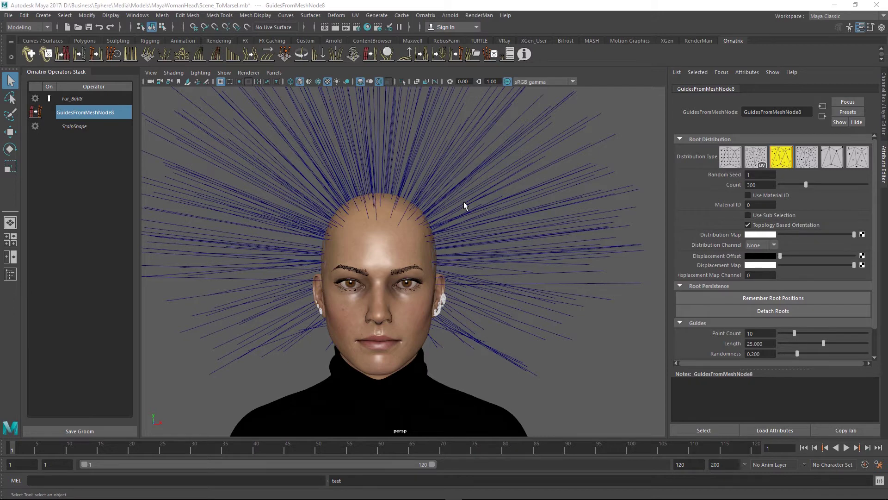
Add a curl operator to the guides and raise its magnitude to 2.967
scroll(463, 201, down, 4)
scroll(478, 247, up, 2)
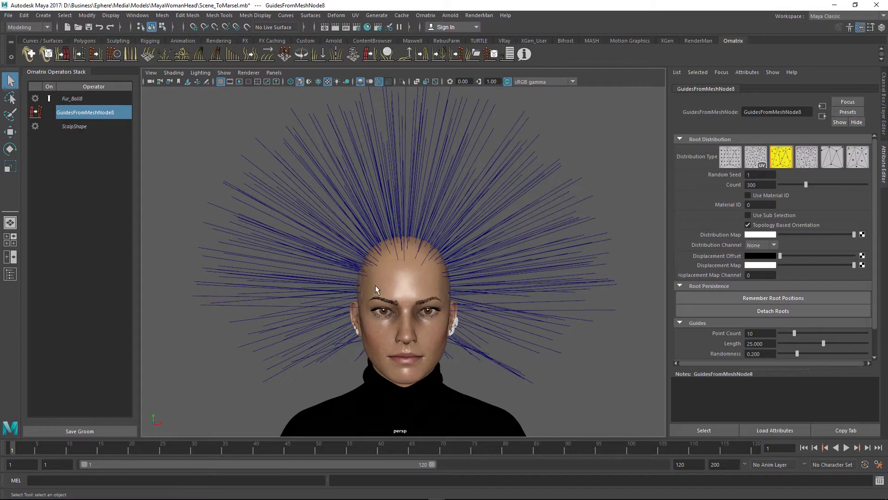
alt+drag(499, 220, 381, 263)
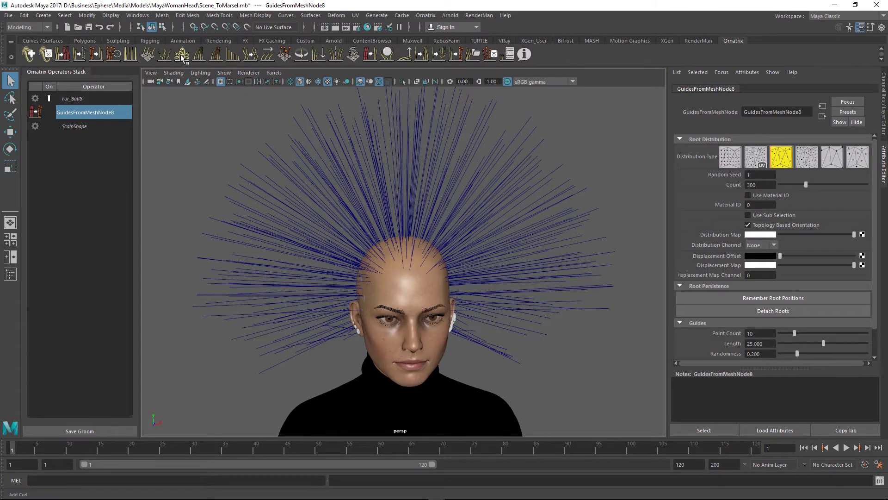
click(164, 54)
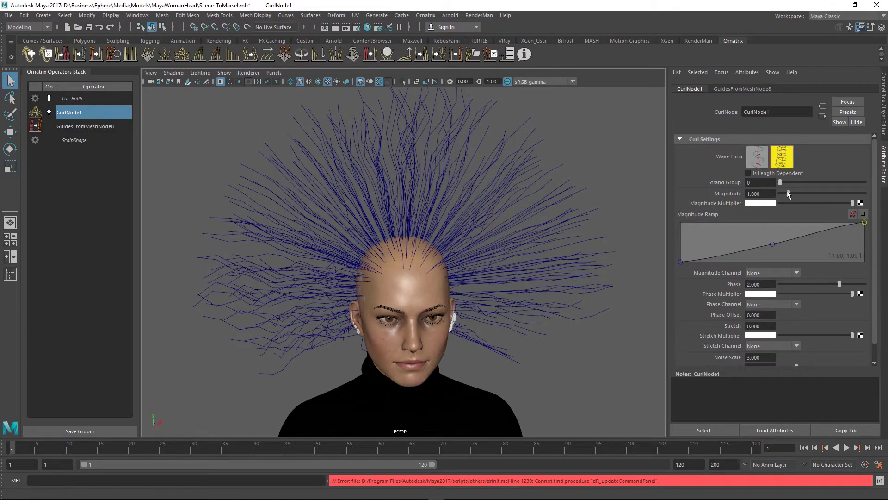
mouse_move(789, 193)
mouse_down()
mouse_move(816, 193)
mouse_move(805, 194)
mouse_up()
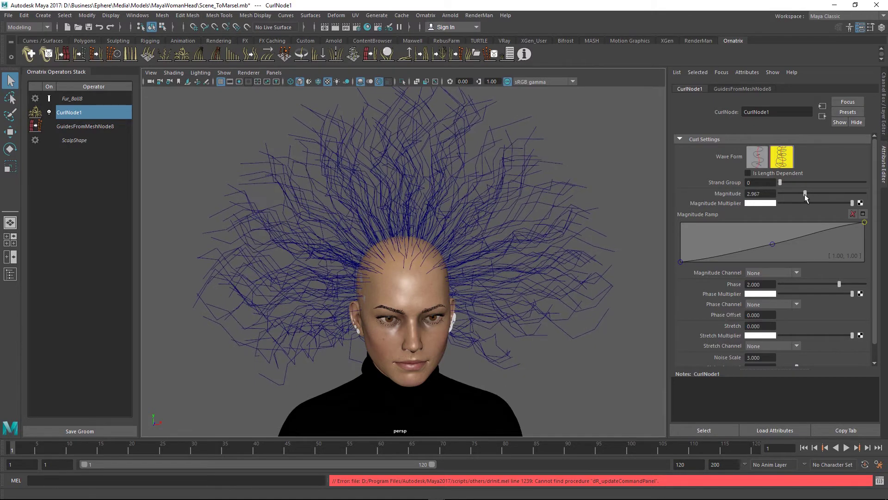
Review the guide generator settings from the left profile, then return to the curl settings
click(100, 126)
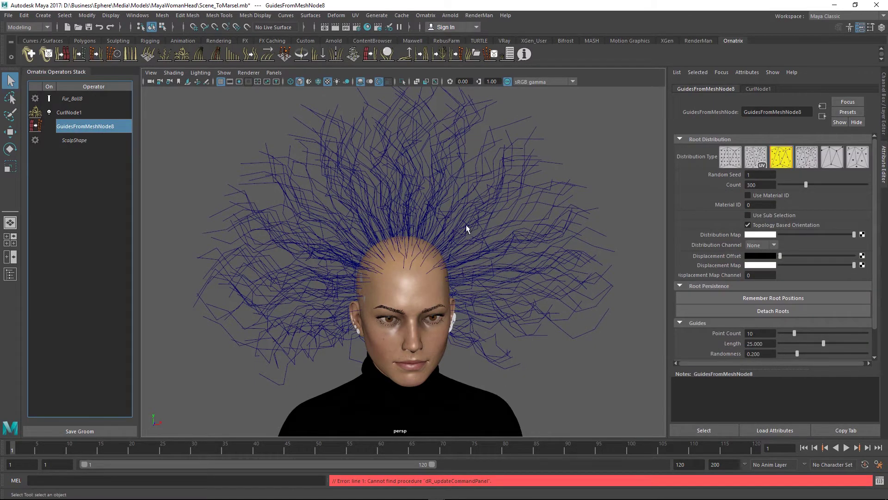
alt+drag(457, 301, 462, 243)
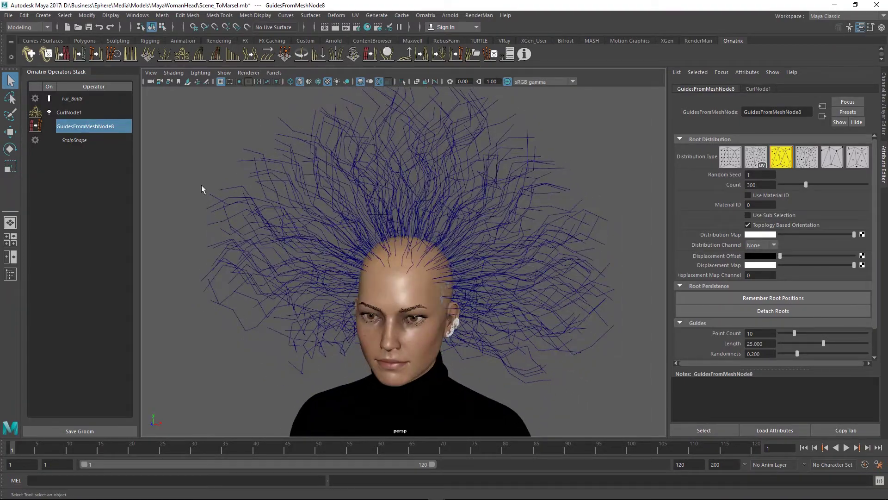
click(76, 112)
alt+drag(356, 137, 446, 242)
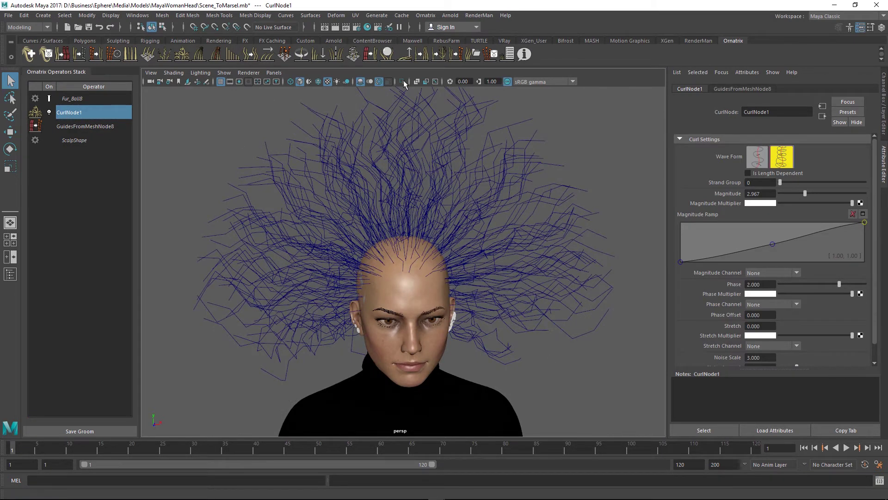
Add DetailNode1 on top of the curl and set View and Render Point Count both to 3
click(252, 55)
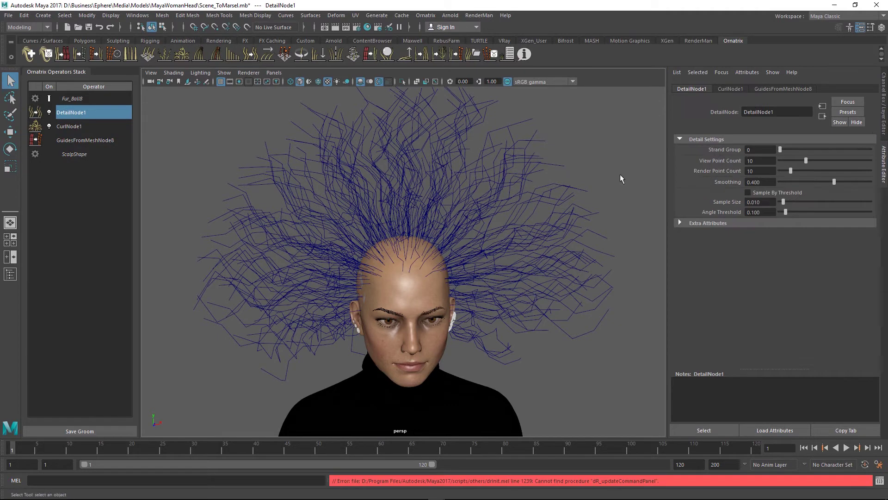
click(674, 160)
text(3)
key(Tab)
text(3)
key(Return)
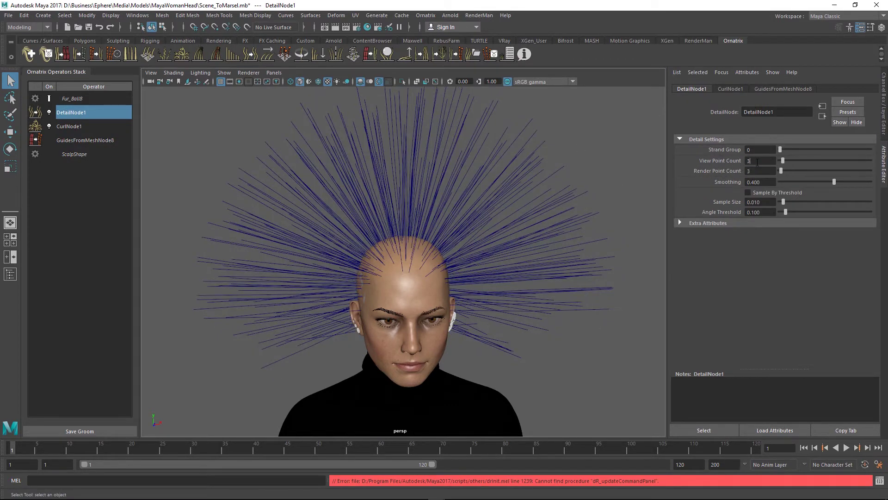
alt+drag(499, 256, 486, 252)
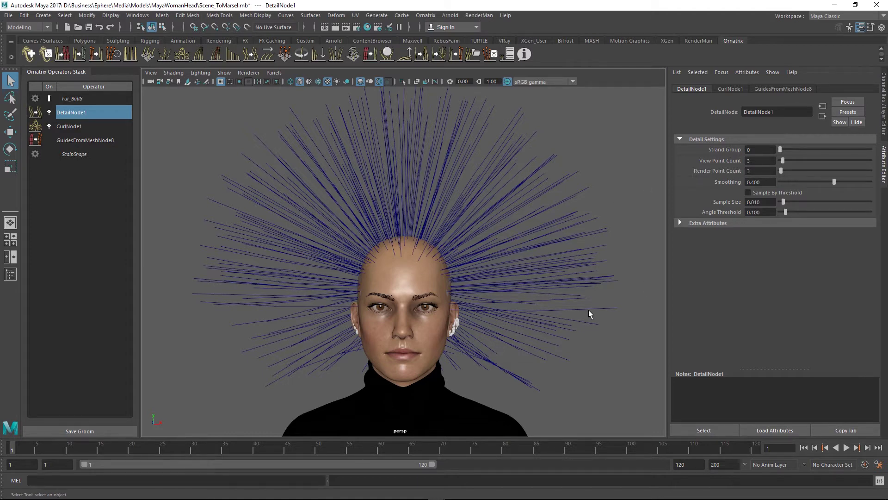
Add DynamicsNode1, run the simulation to frame 14, then reset it to frame 1
click(388, 54)
click(19, 450)
drag(19, 449, 151, 453)
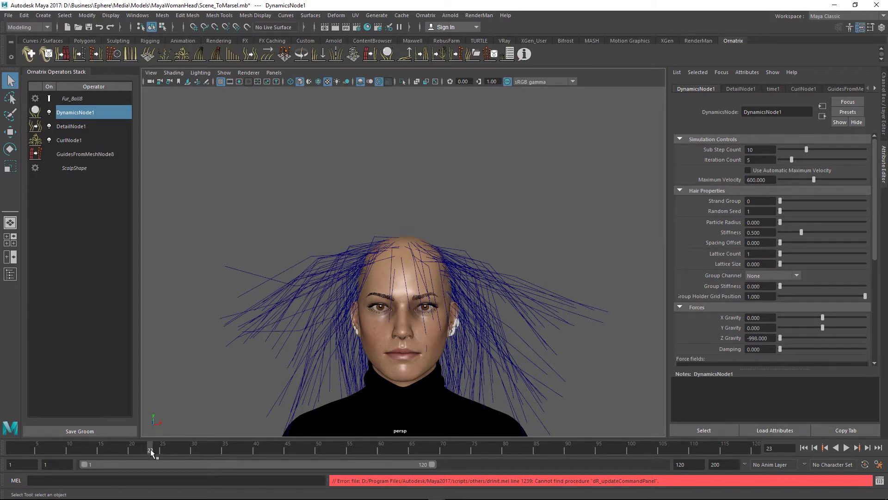
drag(152, 452, 12, 451)
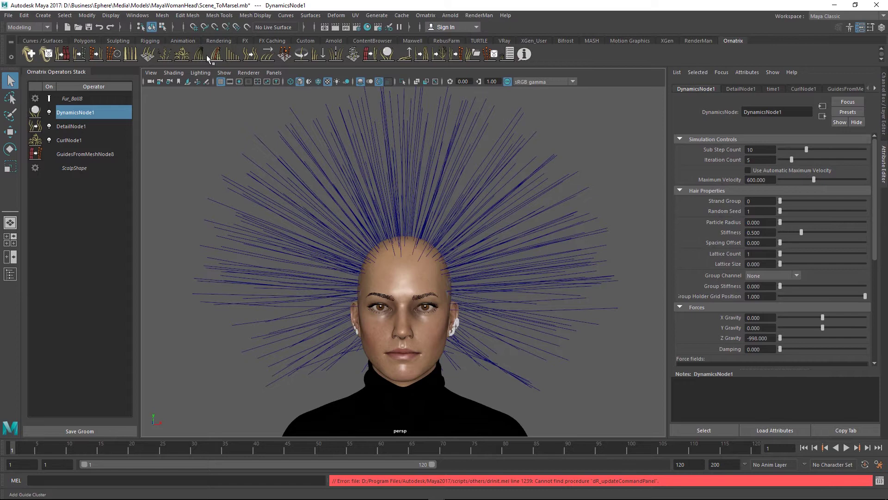
Add DetailNode2 and an Edit Guides operator, then switch off DetailNode1's bulb
click(249, 56)
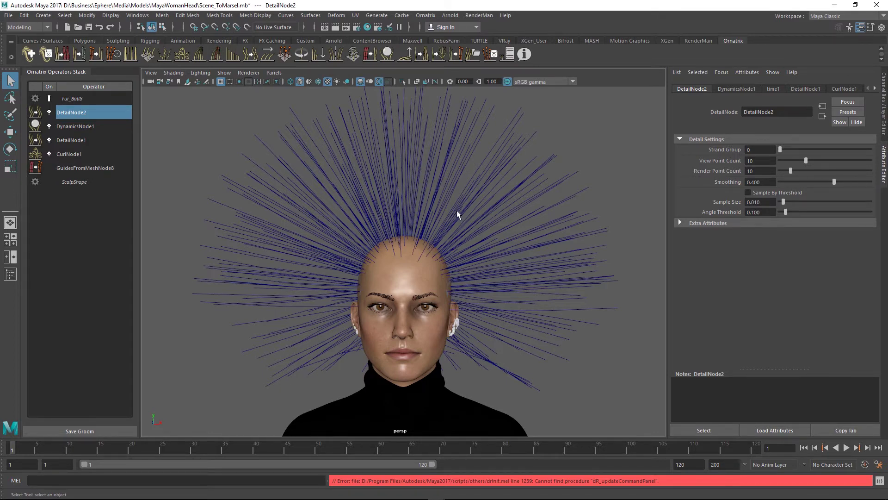
click(113, 54)
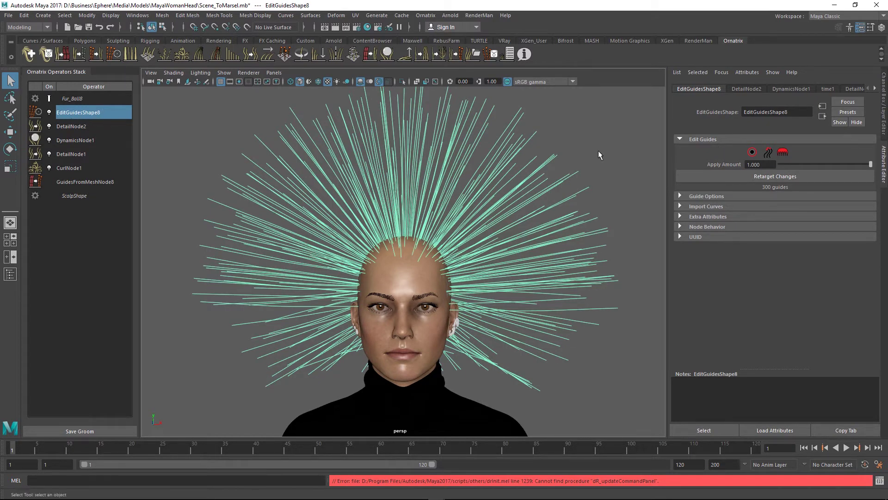
click(49, 137)
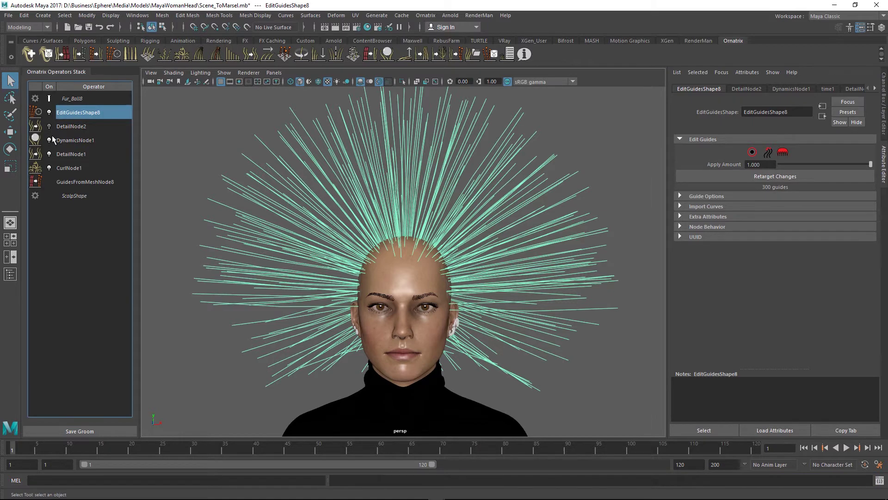
click(50, 154)
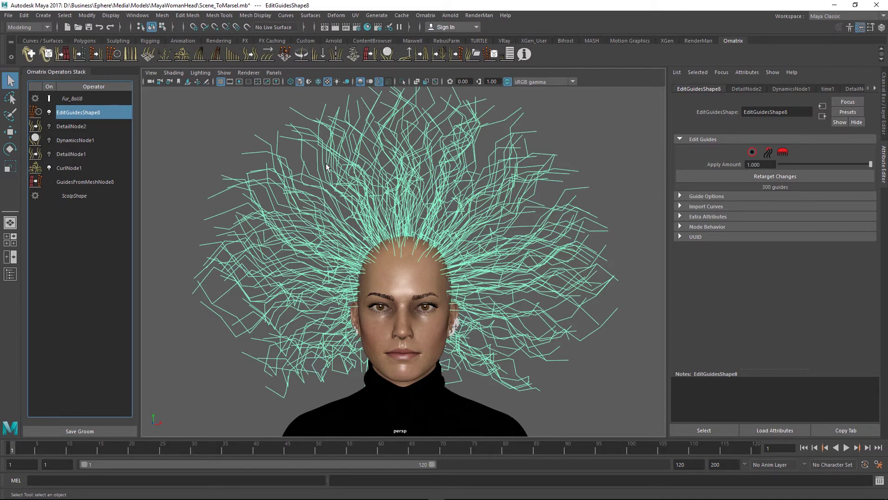
Marquee-select all 300 guides in EditGuidesShape8 and move them slightly up along Y
click(769, 153)
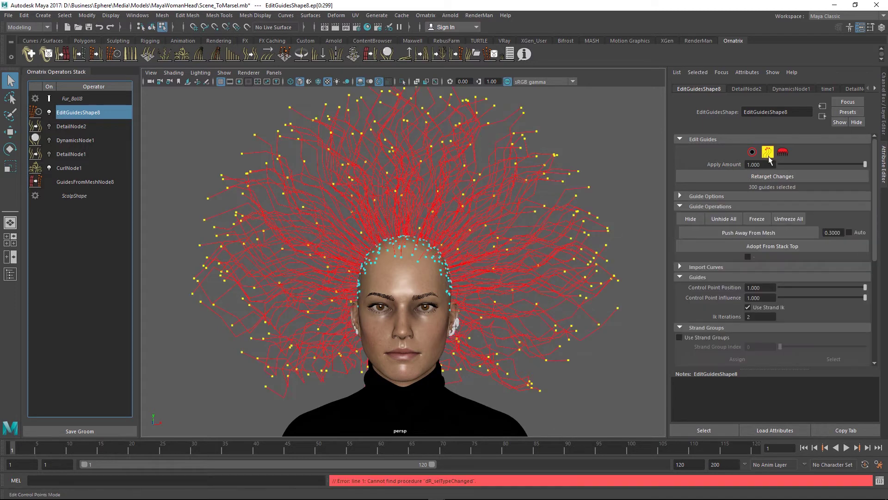
scroll(433, 190, down, 3)
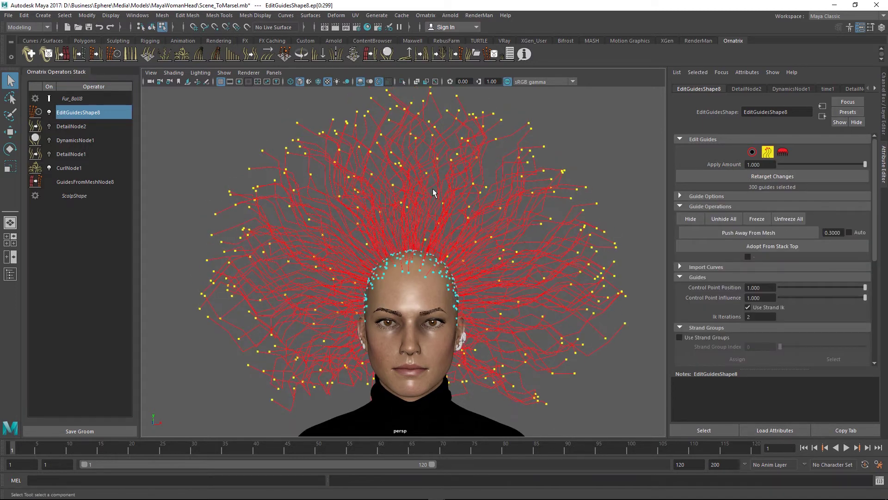
drag(226, 396, 610, 111)
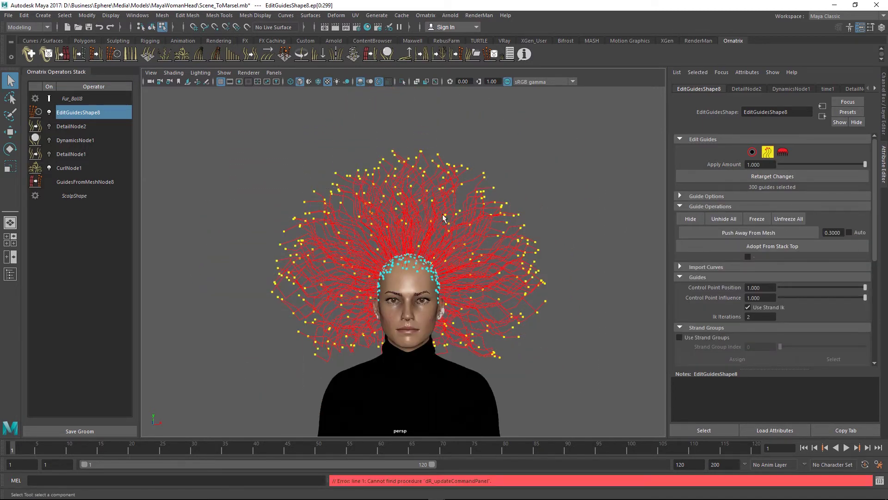
scroll(440, 242, up, 3)
scroll(440, 242, up, 1)
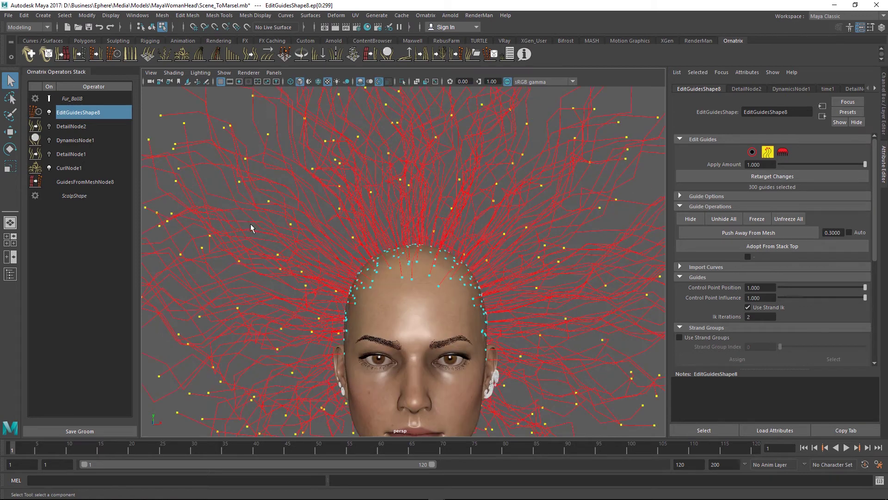
key(w)
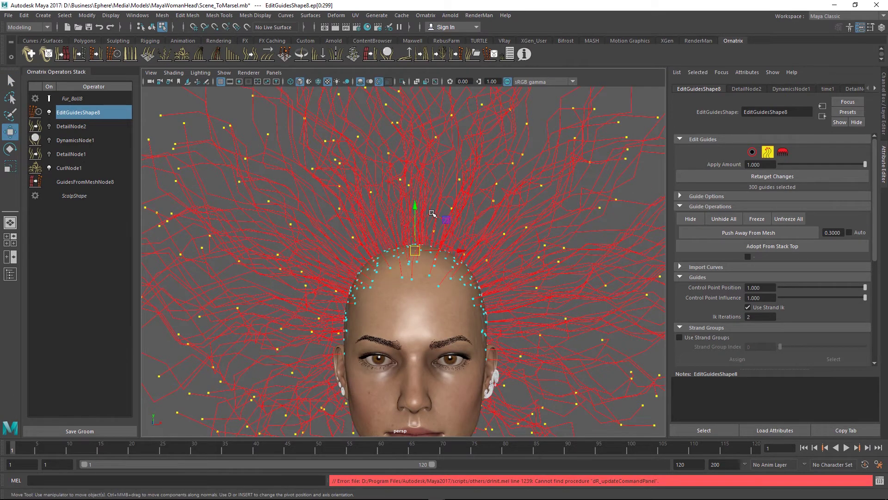
scroll(430, 207, up, 2)
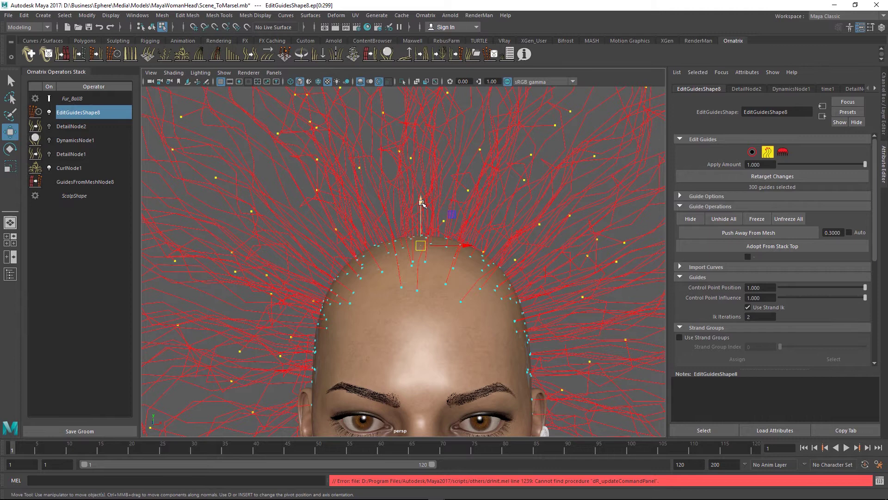
click(422, 202)
drag(422, 202, 421, 203)
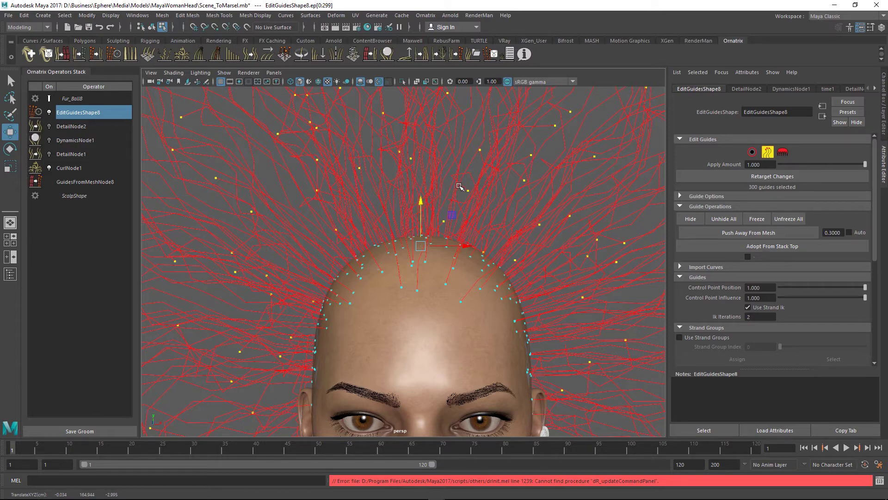
scroll(459, 186, down, 5)
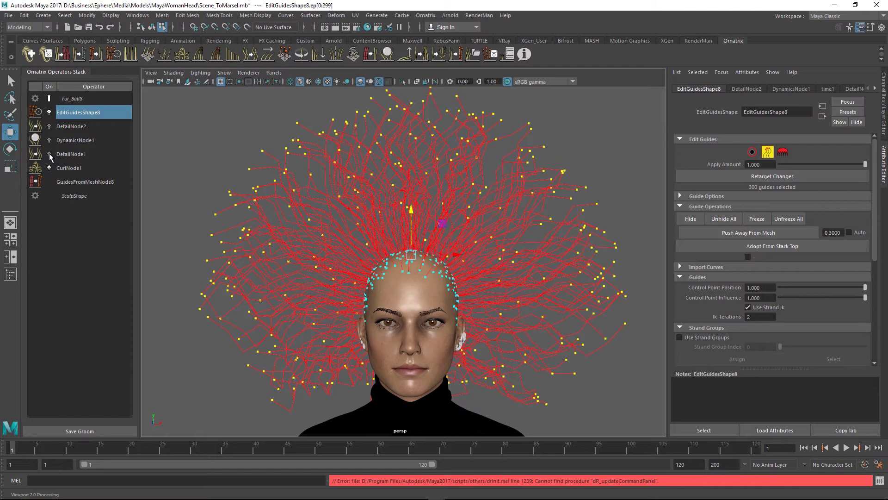
Toggle DetailNode1's bulb and apply Retarget Changes in the Edit Guides attributes
click(49, 154)
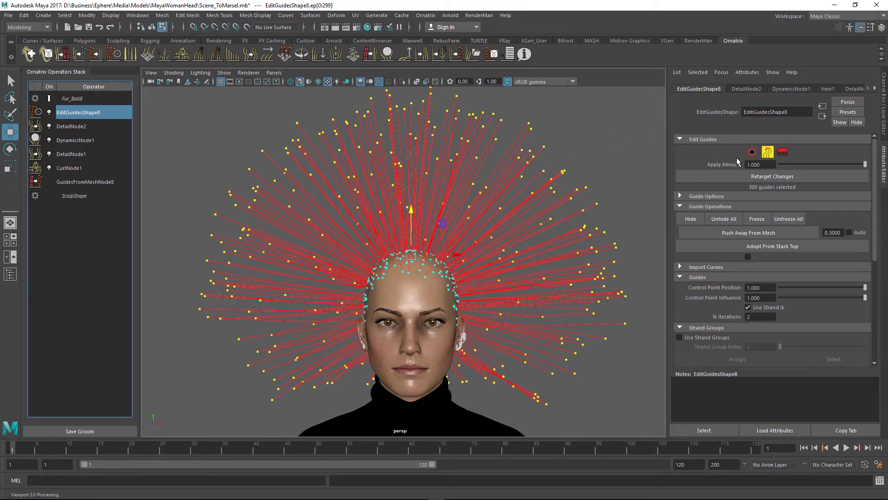
click(796, 177)
Preview the dynamics at frames 4 and 8 and in playback, reset to frame 1, and select DynamicsNode1
drag(13, 449, 31, 451)
alt+drag(396, 272, 352, 273)
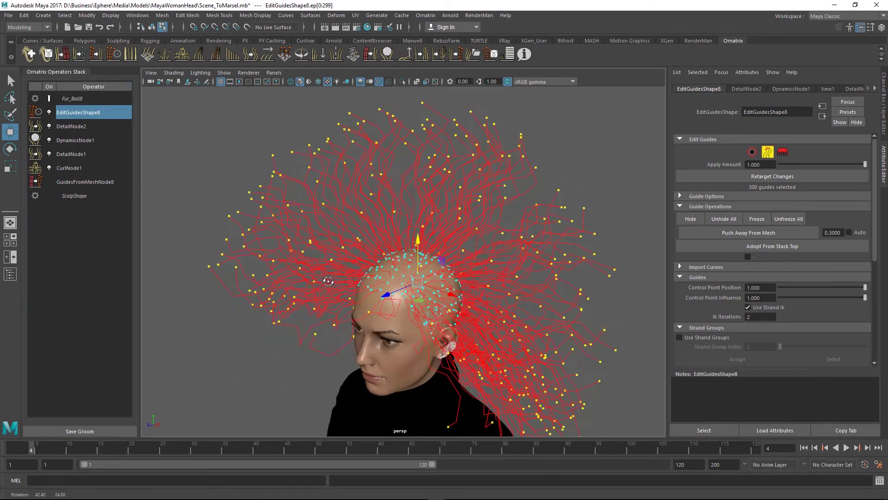
alt+drag(328, 281, 336, 247)
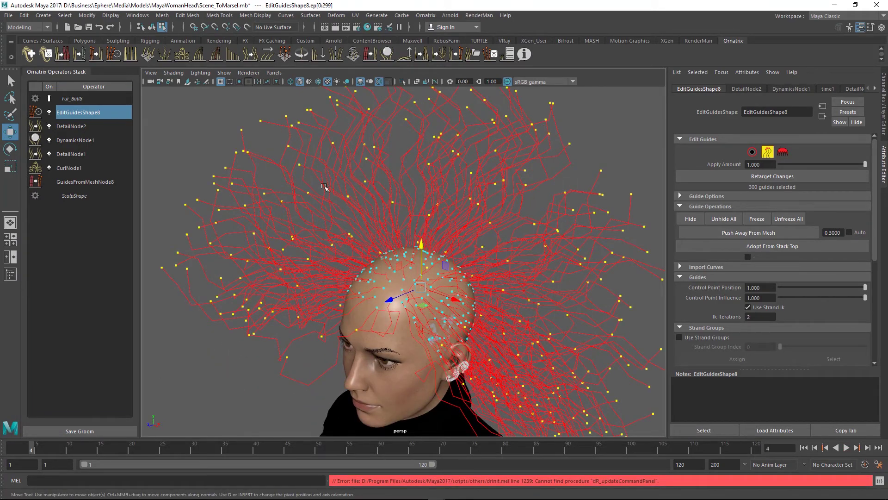
drag(33, 450, 55, 450)
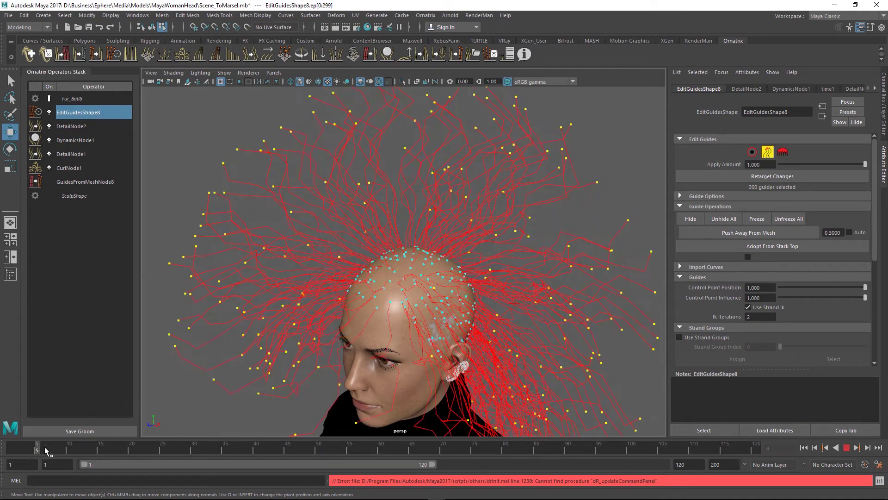
key(alt+v)
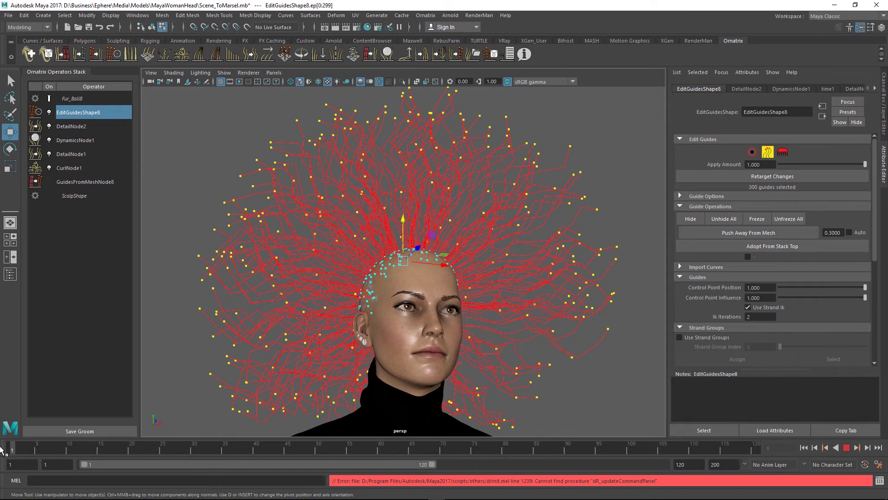
click(6, 447)
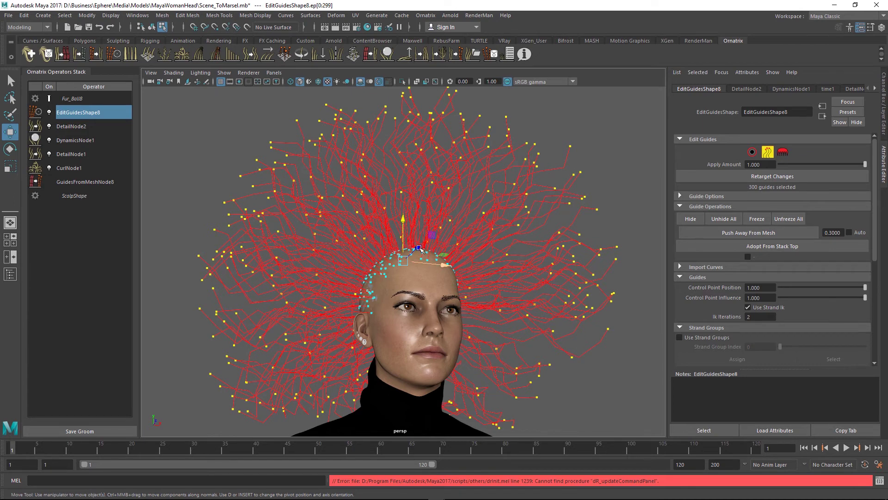
click(82, 144)
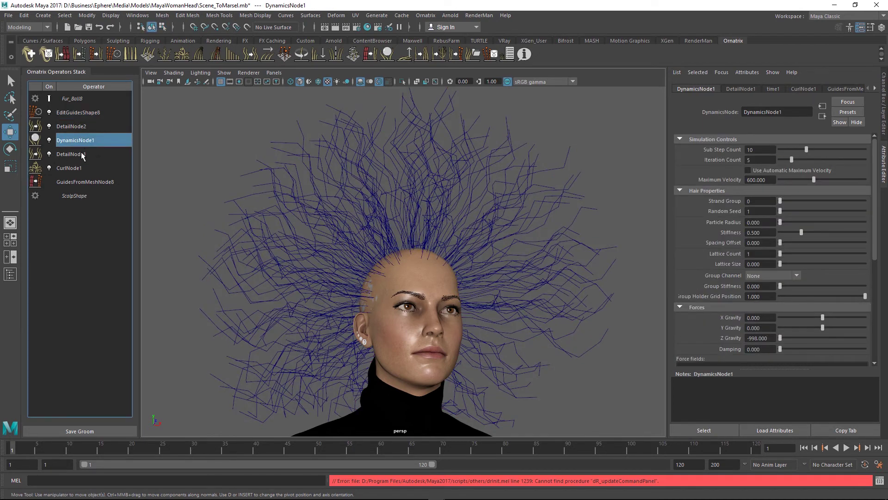
Delete DynamicsNode1 and add a new Edit Guides operator above DetailNode1
key(Delete)
click(75, 143)
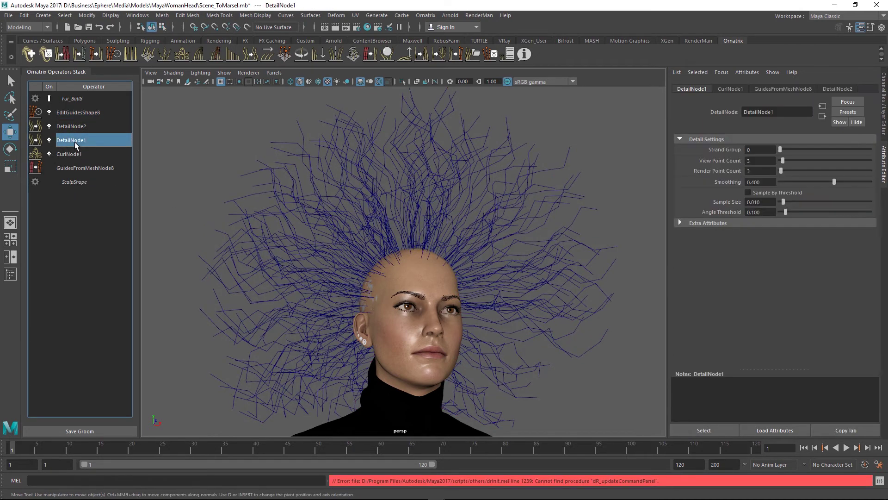
click(114, 54)
Brush the right-side and upper-right guides outward with the Move brush
alt+drag(416, 227, 493, 283)
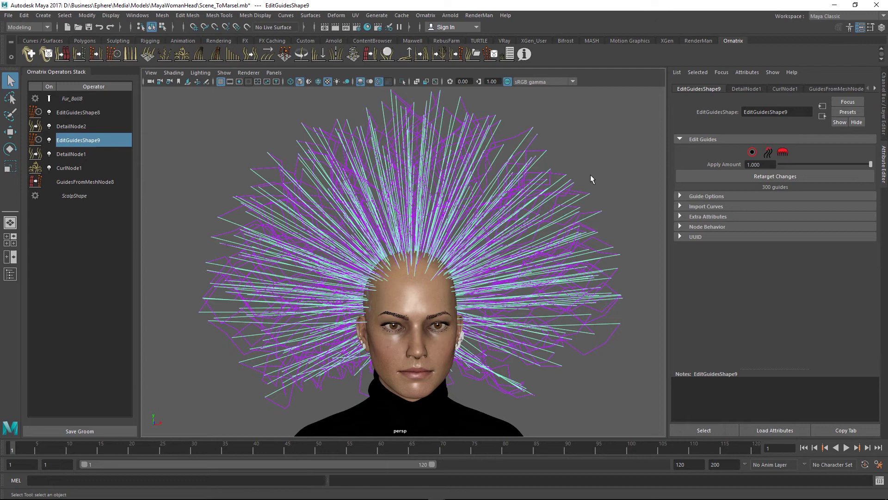
click(784, 152)
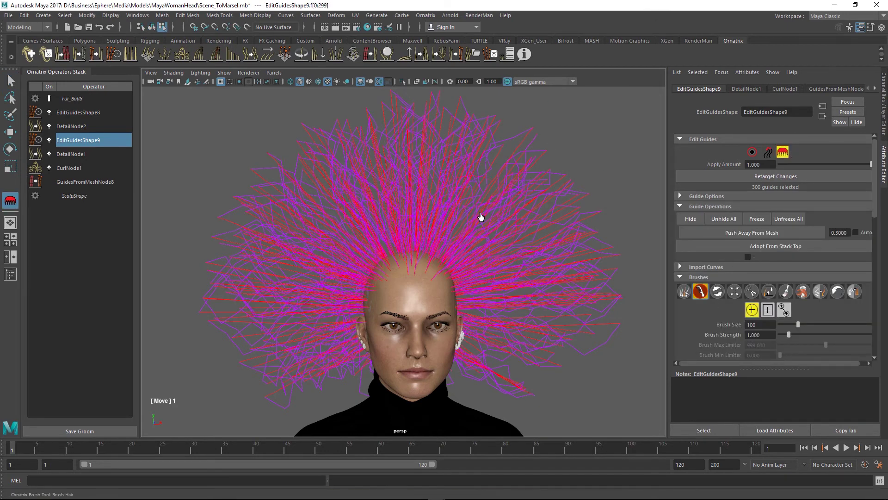
mouse_move(481, 217)
mouse_down()
mouse_move(538, 233)
mouse_move(556, 211)
mouse_move(548, 147)
mouse_move(599, 146)
mouse_up()
drag(462, 164, 549, 115)
Exit brushing with W, then select DetailNode2 and EditGuidesShape8 in the Operators Stack
key(w)
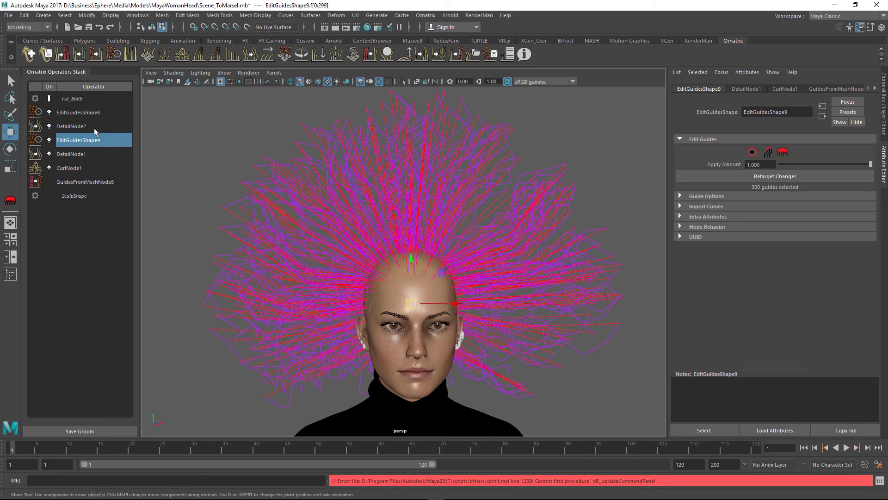
click(95, 129)
click(101, 114)
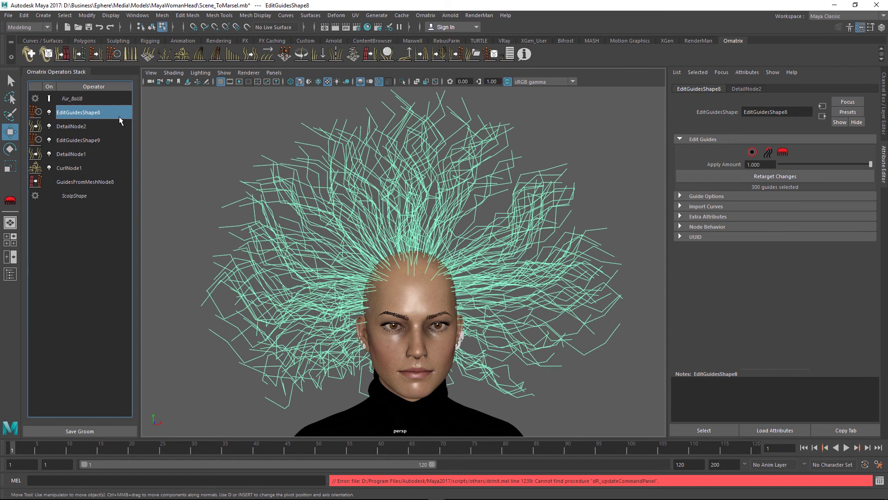